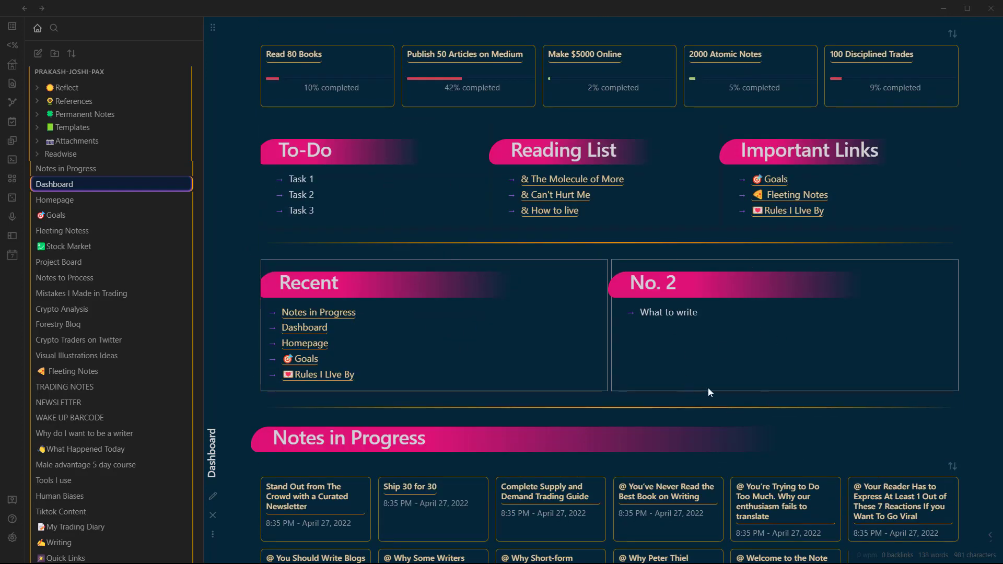
Step: Look over the Dashboard's Notes in Progress cards and their sort options without changing anything
{"action": "scroll", "coordinate": [560, 359], "scroll_direction": "down", "scroll_amount": 3}
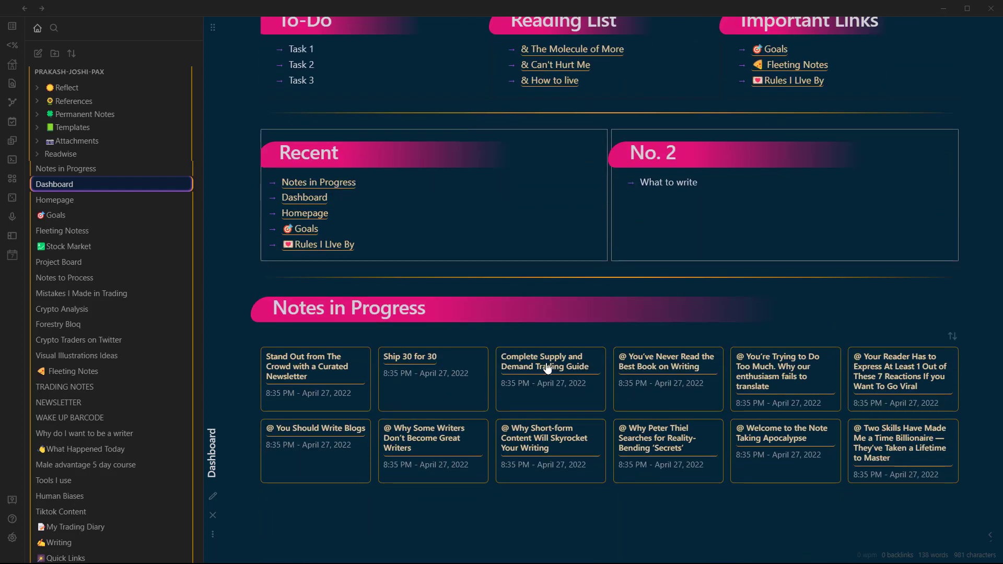
{"action": "left_click_drag", "start_coordinate": [425, 313], "coordinate": [418, 312]}
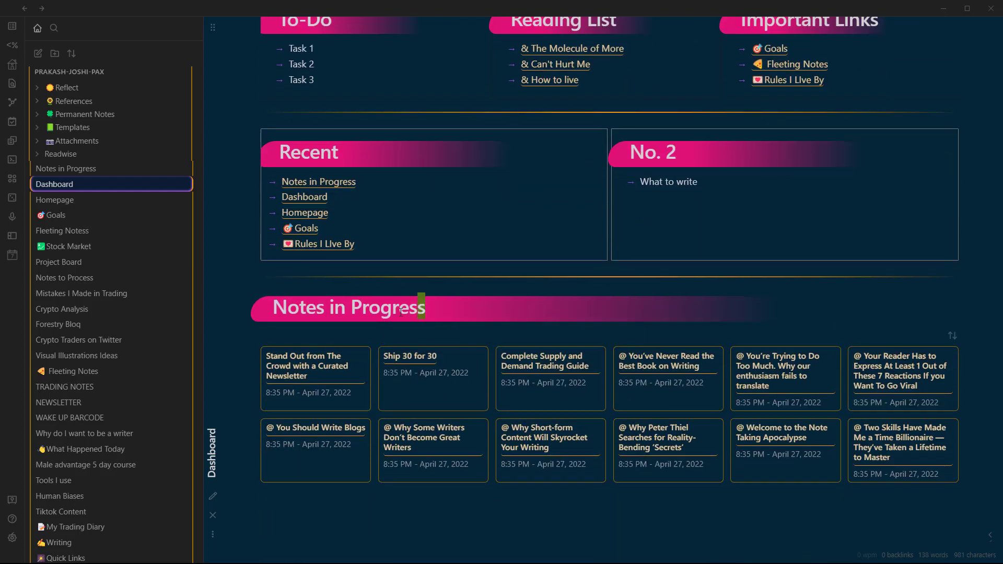
{"action": "left_click", "coordinate": [363, 309], "text": "shift"}
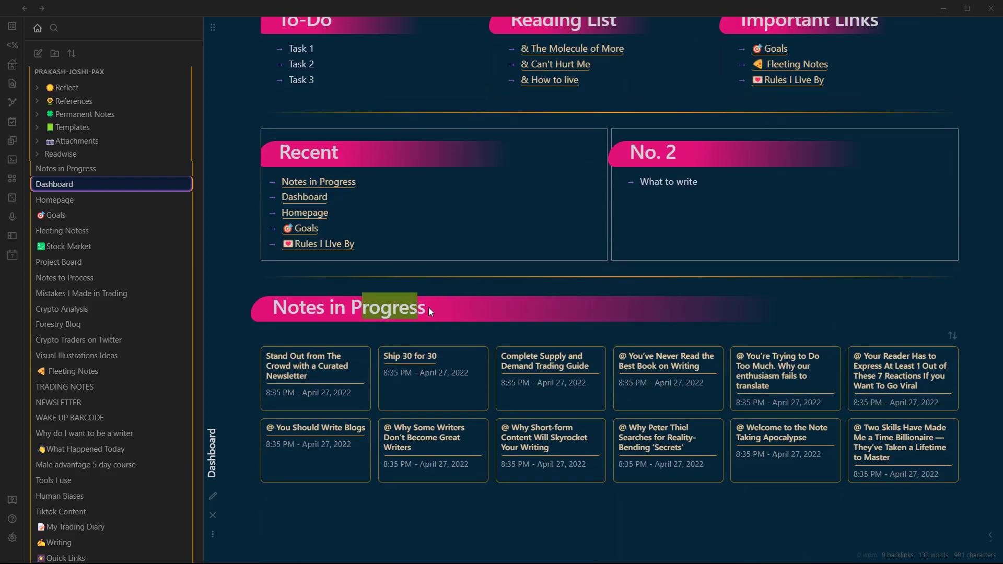
{"action": "left_click", "coordinate": [426, 312]}
{"action": "left_click", "coordinate": [952, 335]}
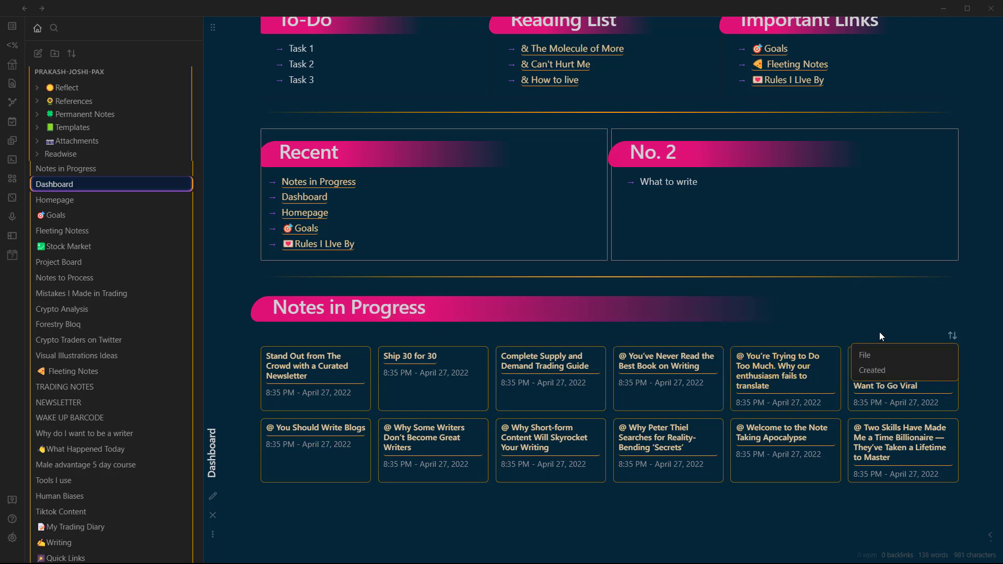
{"action": "left_click", "coordinate": [895, 328]}
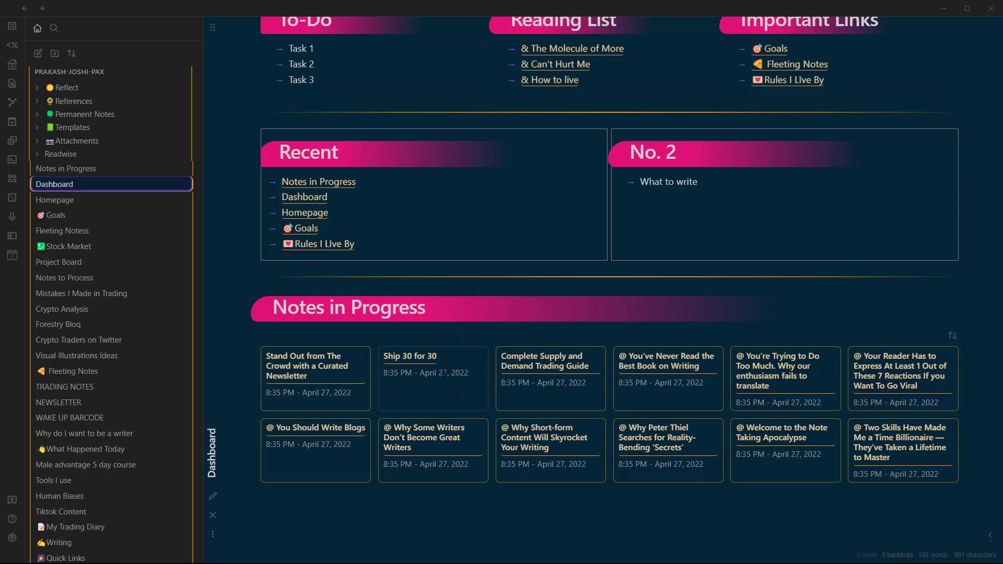
{"action": "left_click_drag", "start_coordinate": [460, 373], "coordinate": [408, 381]}
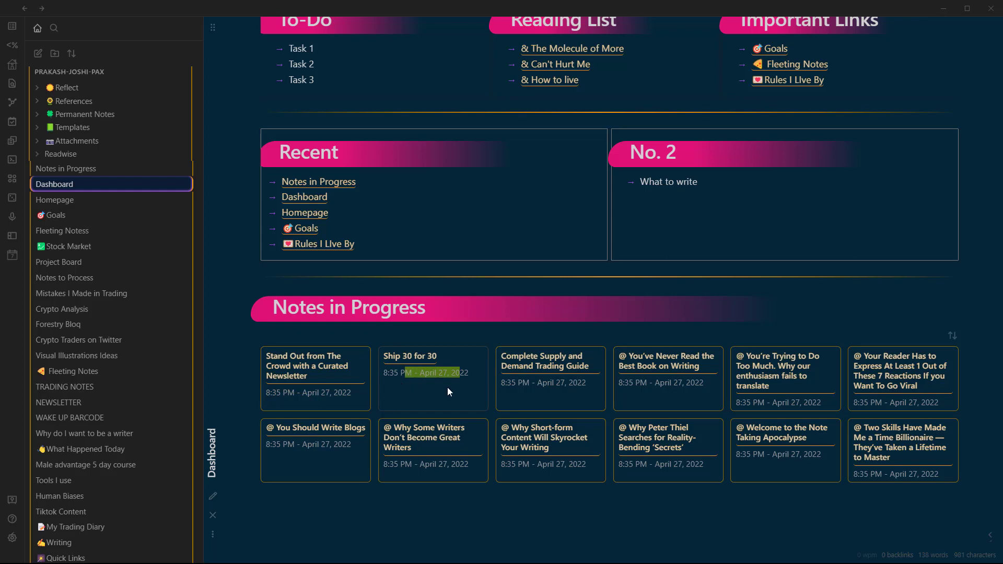
{"action": "scroll", "coordinate": [448, 387], "scroll_direction": "down", "scroll_amount": 4}
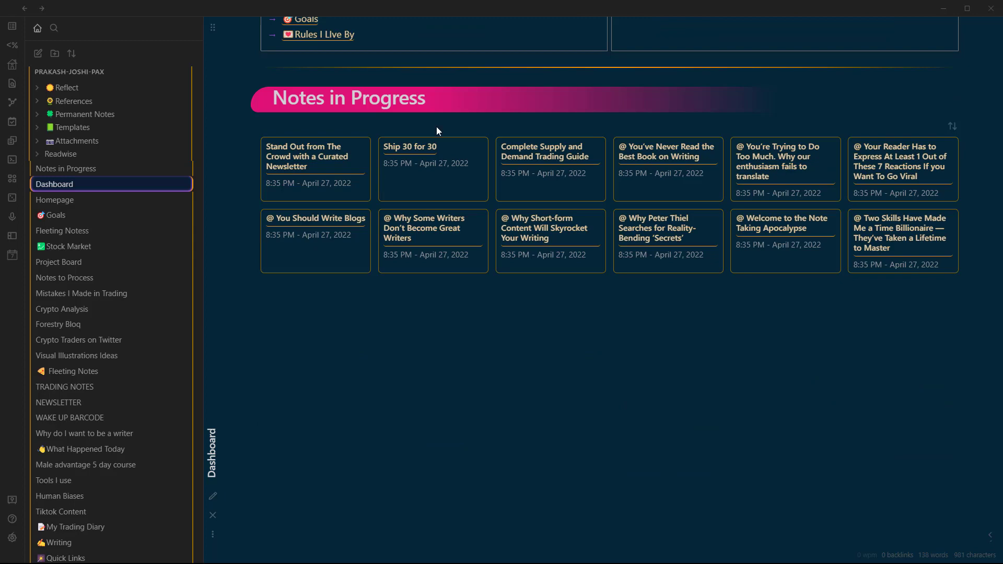
{"action": "scroll", "coordinate": [436, 127], "scroll_direction": "up", "scroll_amount": 6}
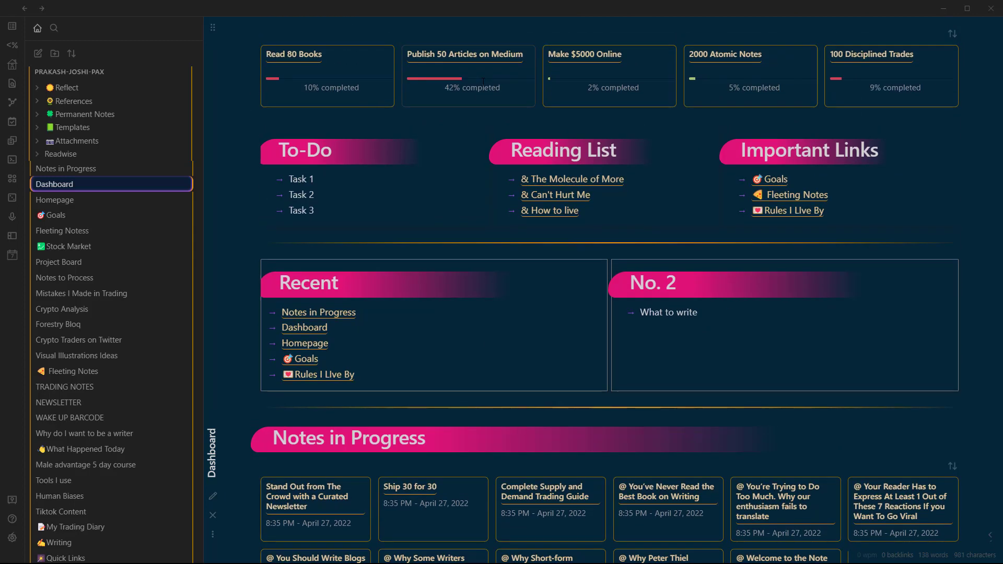
Step: Create a new note in a side pane titled 'Sort by date'
{"action": "key", "text": "ctrl+shift+n"}
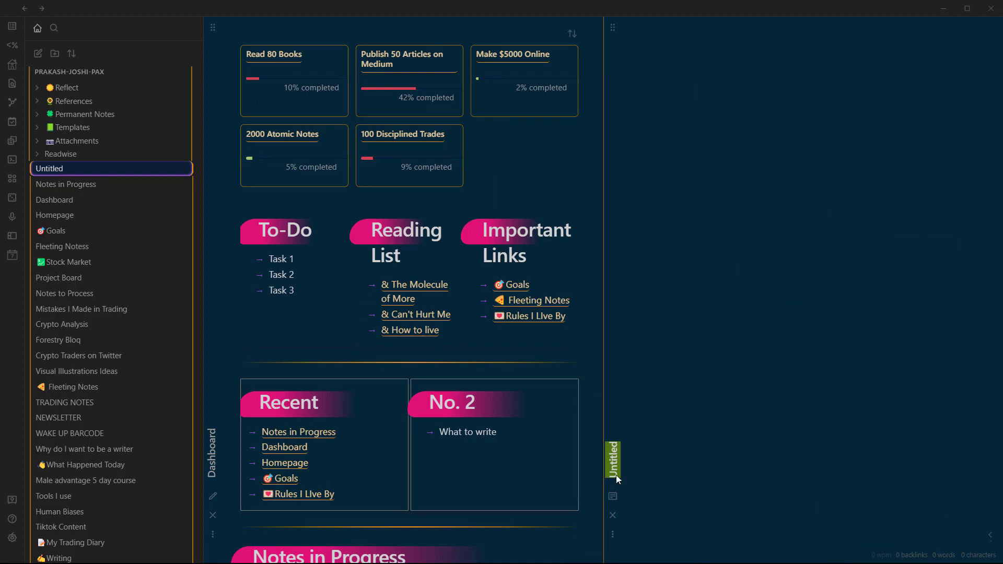
{"action": "type", "text": "Demonstr"}
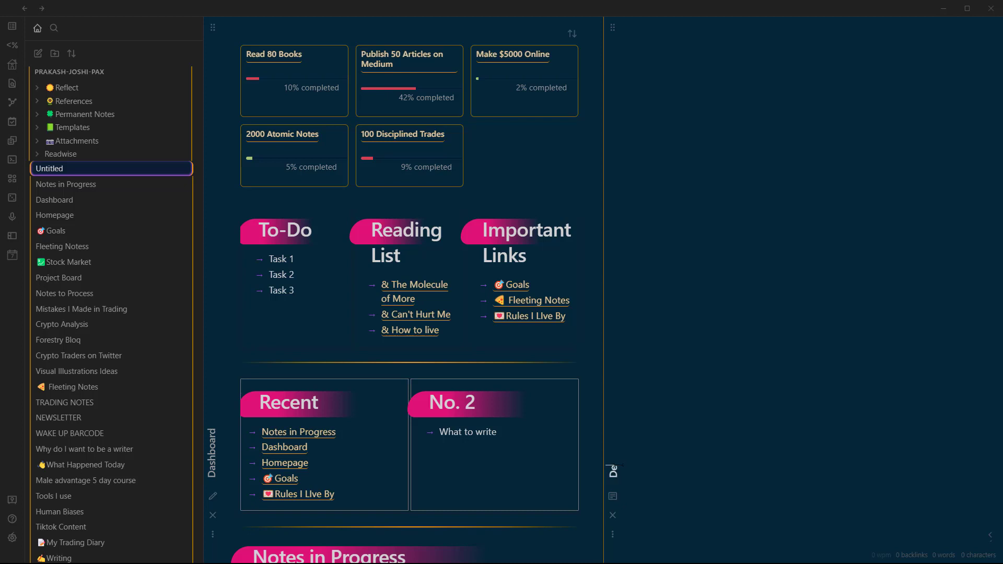
{"action": "key", "text": "BackSpace"}
{"action": "key", "text": "BackSpace"}
{"action": "key", "text": "BackSpace"}
{"action": "key", "text": "BackSpace"}
{"action": "key", "text": "BackSpace"}
{"action": "key", "text": "BackSpace"}
{"action": "key", "text": "BackSpace"}
{"action": "key", "text": "BackSpace"}
{"action": "type", "text": "Sort by date"}
{"action": "key", "text": "Return"}
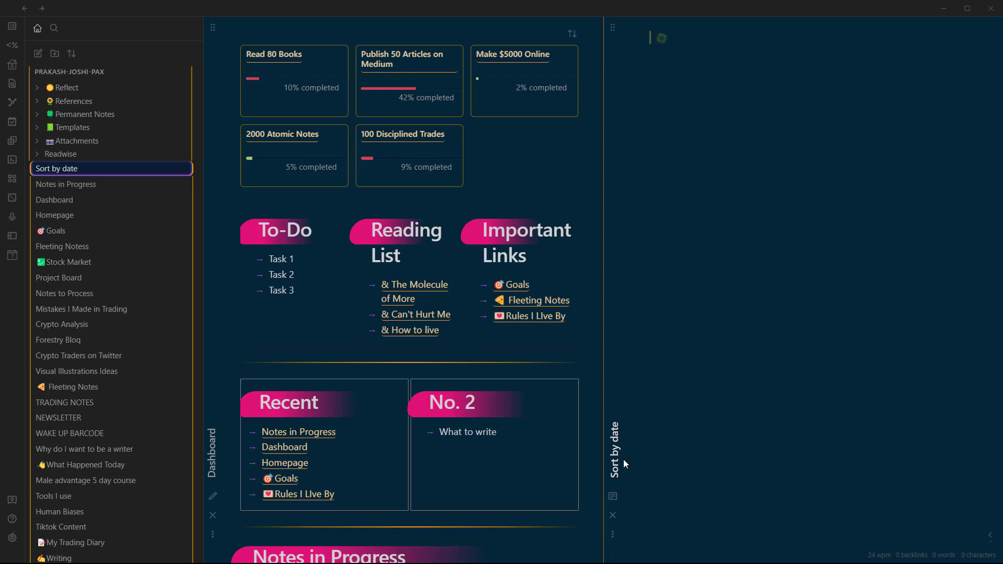
{"action": "left_click", "coordinate": [9, 547]}
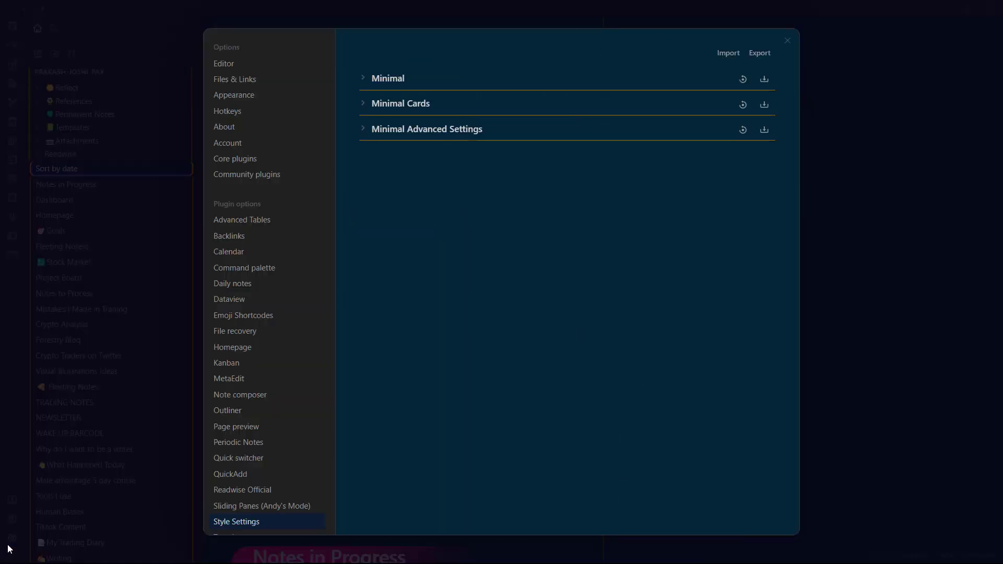
{"action": "left_click", "coordinate": [260, 177]}
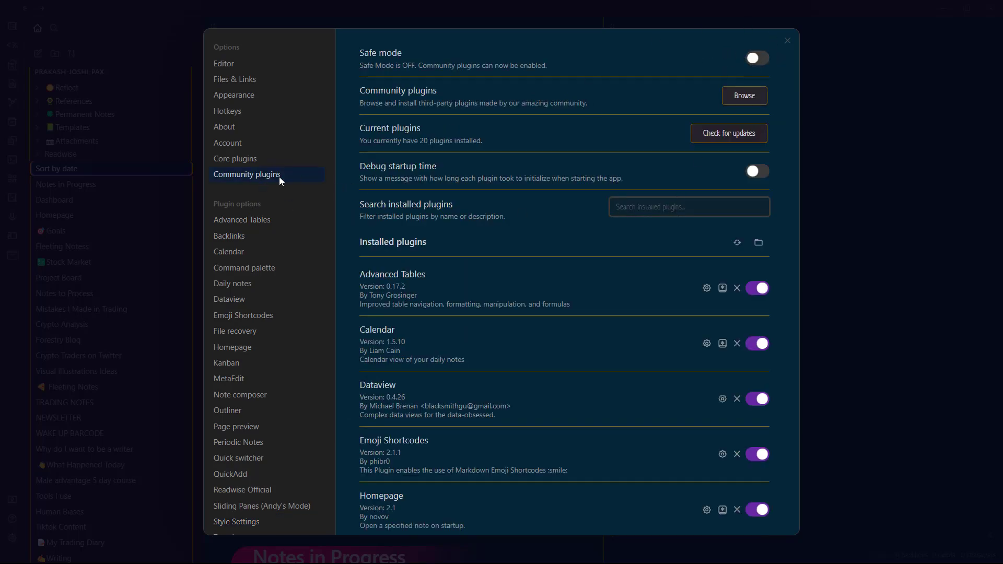
{"action": "left_click", "coordinate": [737, 99]}
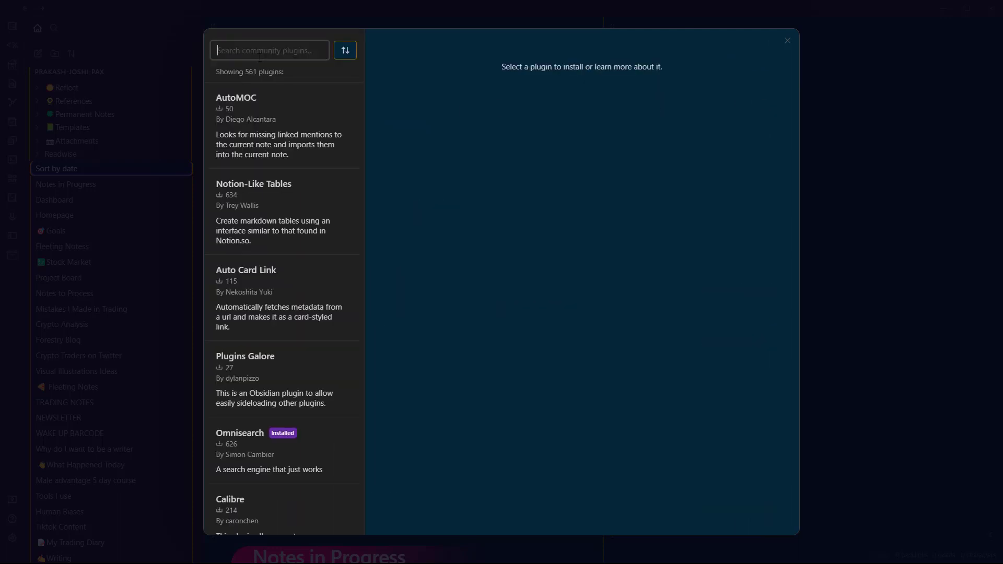
{"action": "type", "text": "datav"}
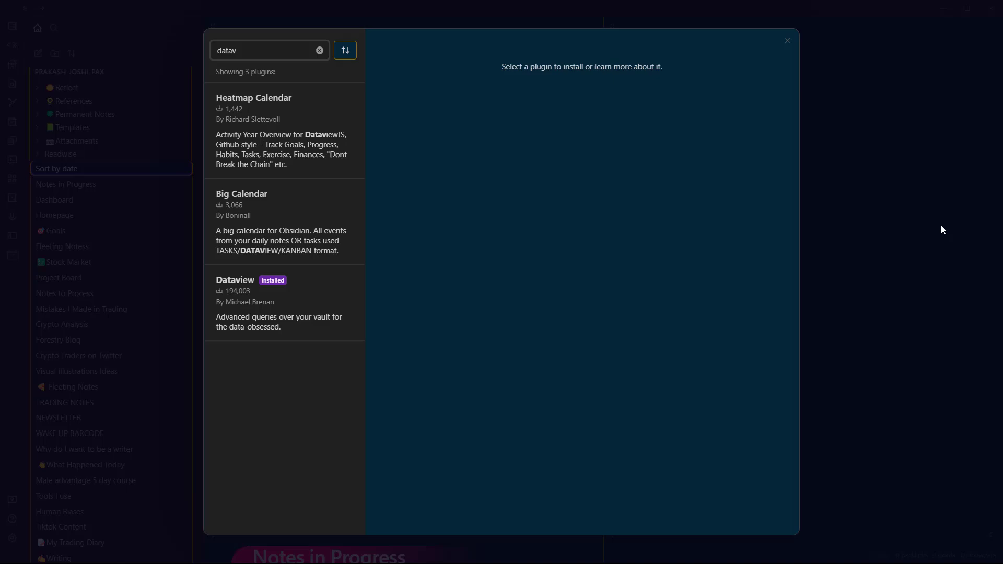
{"action": "key", "text": "Escape"}
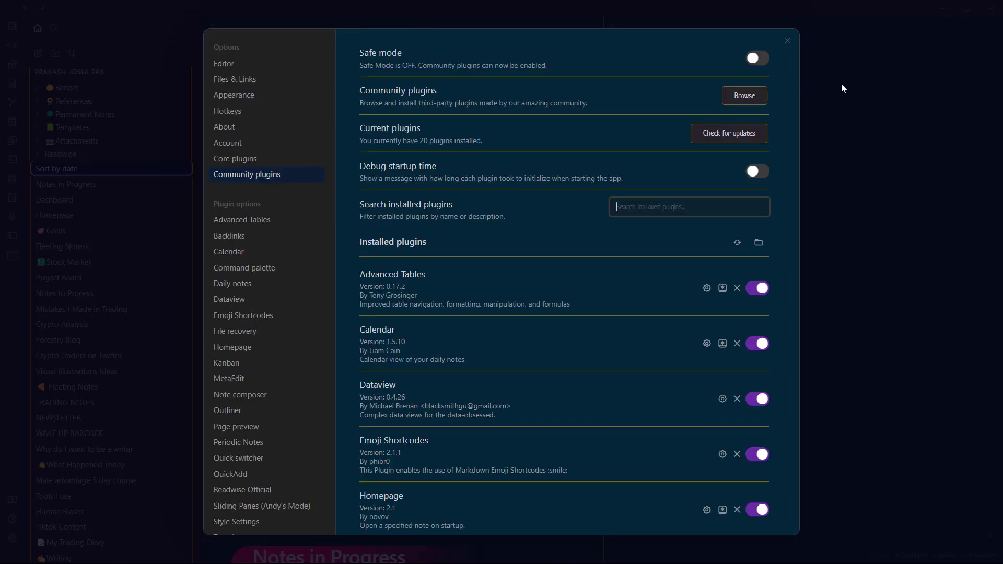
{"action": "key", "text": "Escape"}
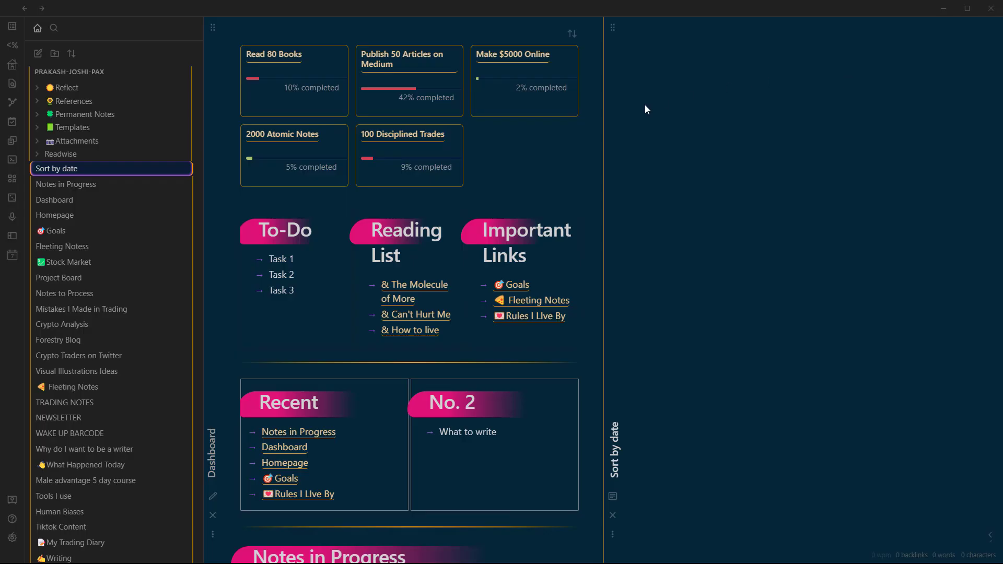
Step: Write a ```dataview code block with the lines 'List' and 'From #todevelop'
{"action": "left_click", "coordinate": [672, 68]}
{"action": "type", "text": "🎬"}
{"action": "type", "text": "`dataview"}
{"action": "key", "text": "Return"}
{"action": "type", "text": "List"}
{"action": "key", "text": "Return"}
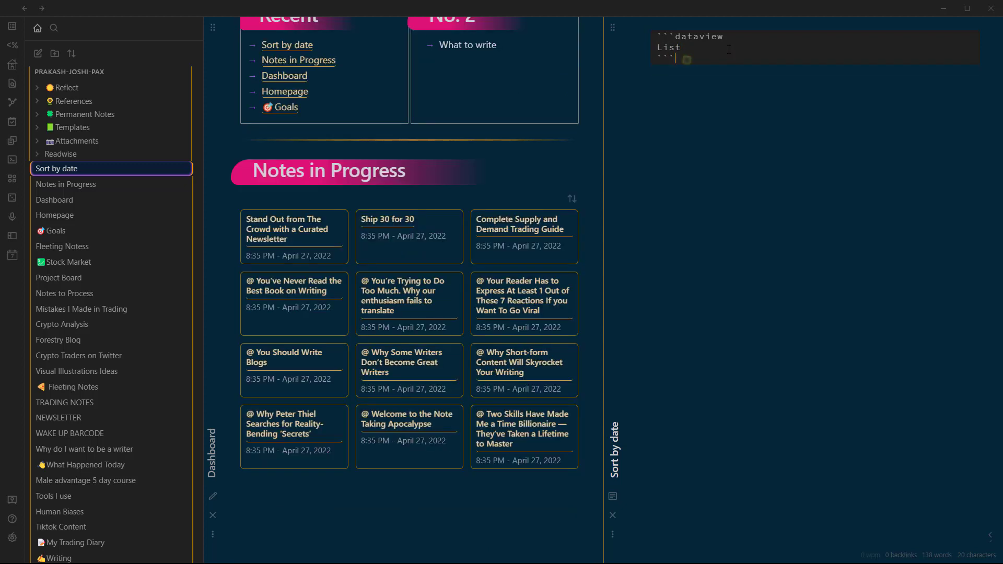
{"action": "key", "text": "BackSpace"}
{"action": "key", "text": "Return"}
{"action": "type", "text": "From #"}
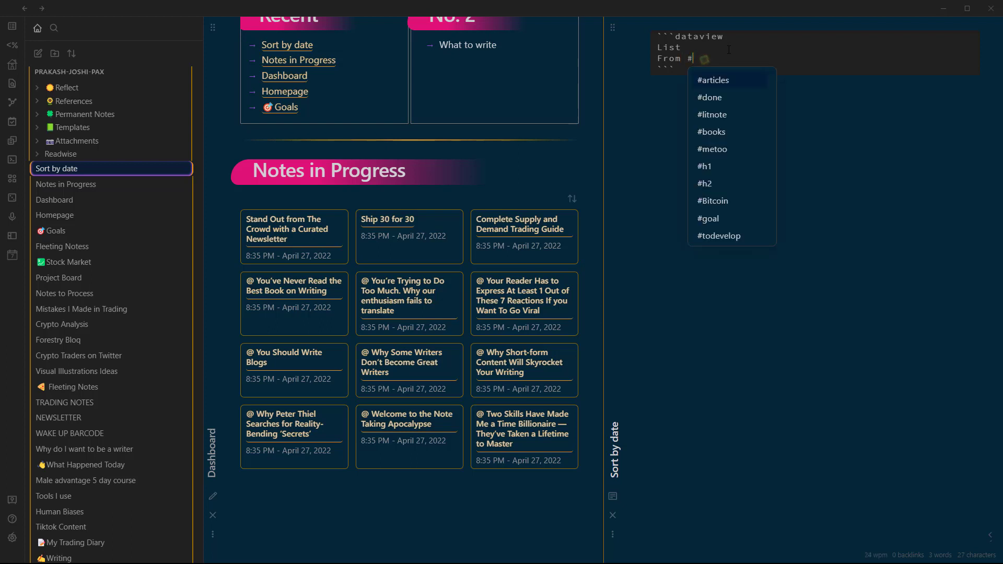
{"action": "type", "text": "todevelop"}
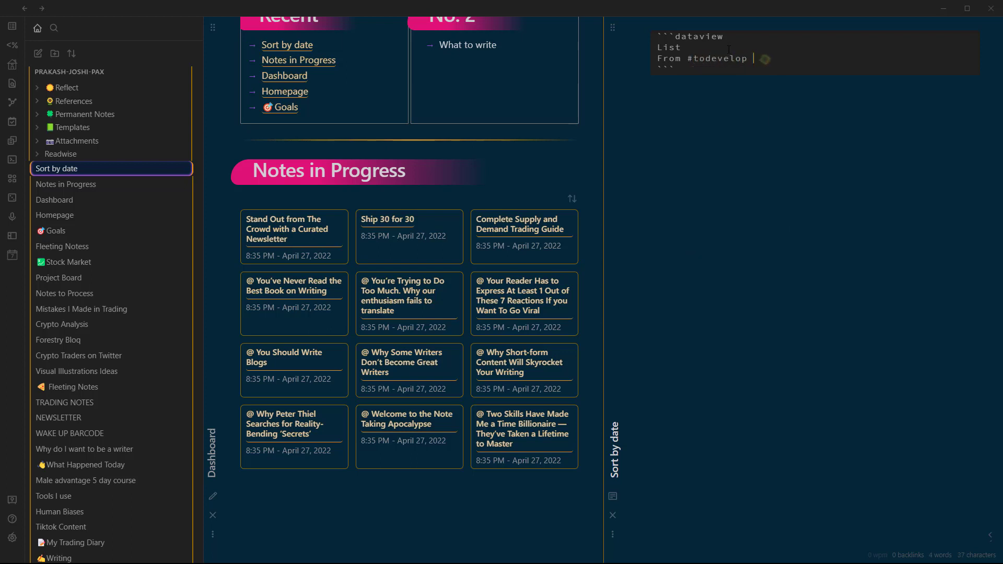
Step: Add the lines 'Limit 20' and 'Sort file.ctime Desc' to the dataview query
{"action": "key", "text": "Return"}
{"action": "type", "text": "Limit 20"}
{"action": "key", "text": "Return"}
{"action": "type", "text": "Sorty"}
{"action": "key", "text": "BackSpace"}
{"action": "type", "text": "file.ctime "}
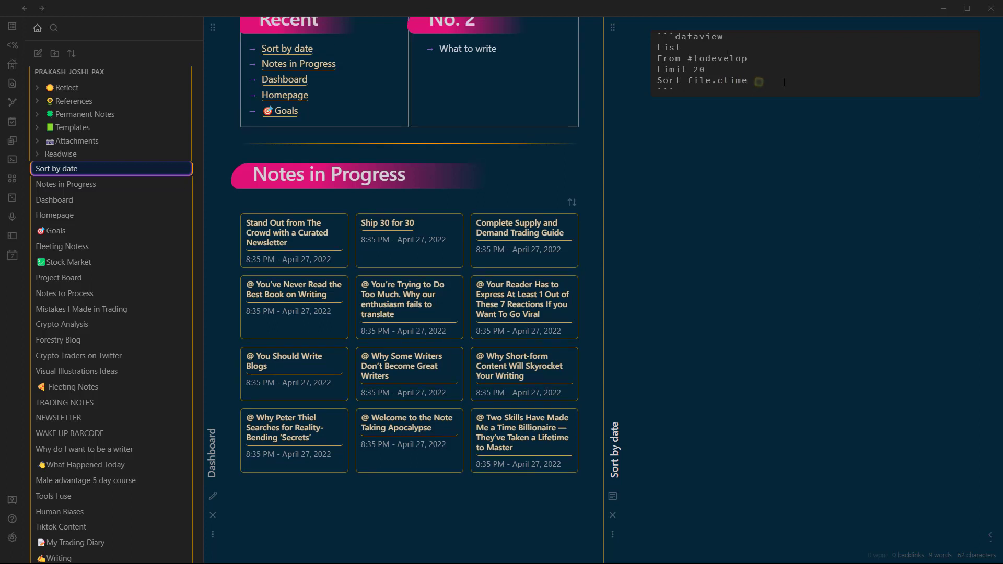
{"action": "type", "text": "A"}
{"action": "key", "text": "BackSpace"}
{"action": "type", "text": "SD"}
{"action": "key", "text": "BackSpace"}
{"action": "key", "text": "BackSpace"}
{"action": "type", "text": "Desc"}
Step: Change the sort direction from Desc to asc, previewing the rendered list before and after
{"action": "key", "text": "ctrl+e"}
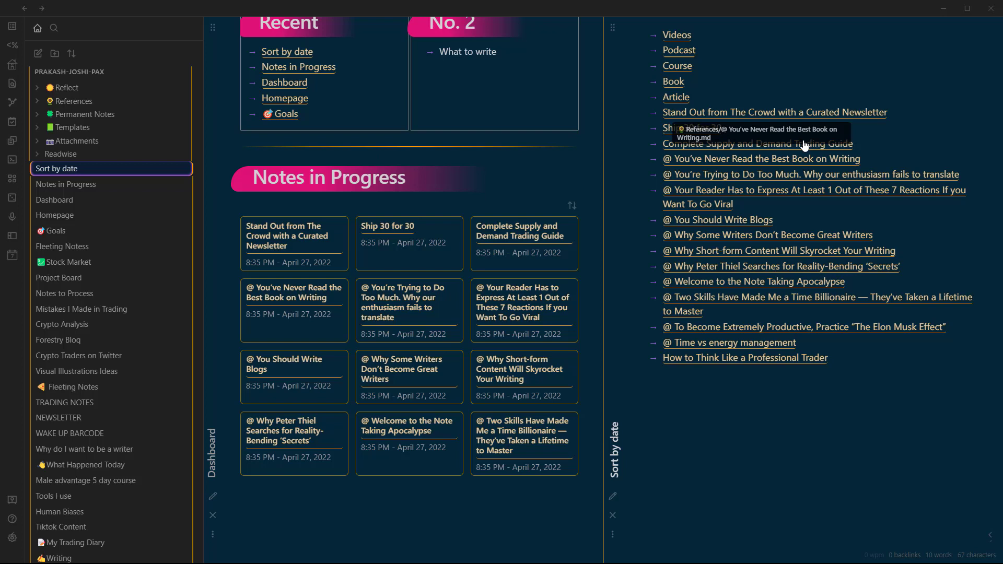
{"action": "key", "text": "ctrl+e"}
{"action": "double_click", "coordinate": [755, 81]}
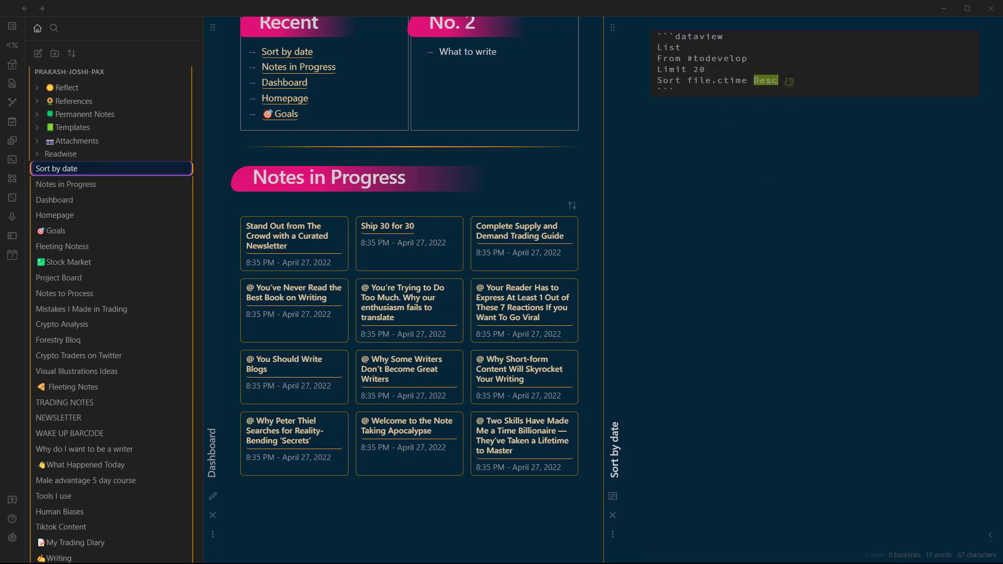
{"action": "type", "text": "asc"}
{"action": "key", "text": "ctrl+e"}
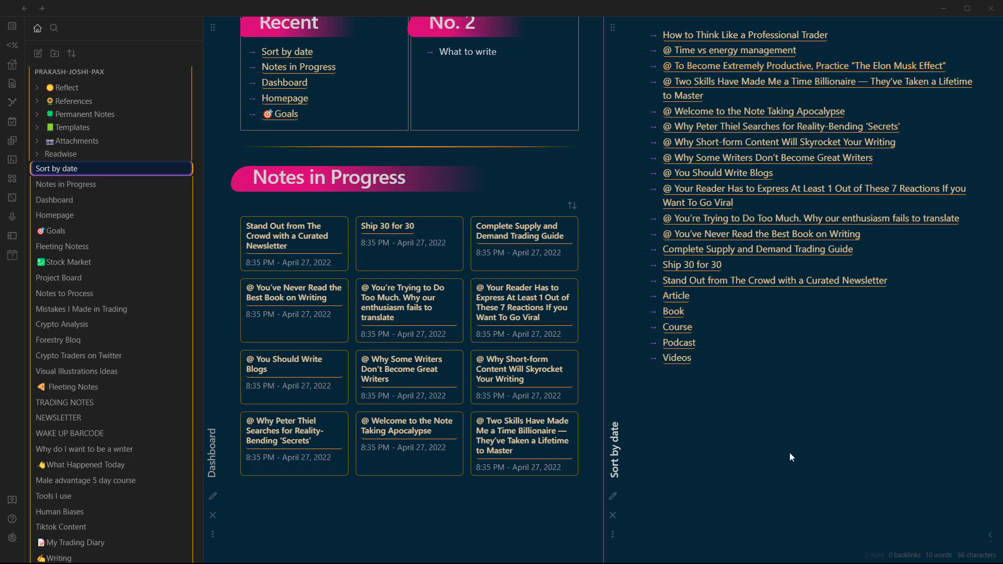
{"action": "key", "text": "ctrl+e"}
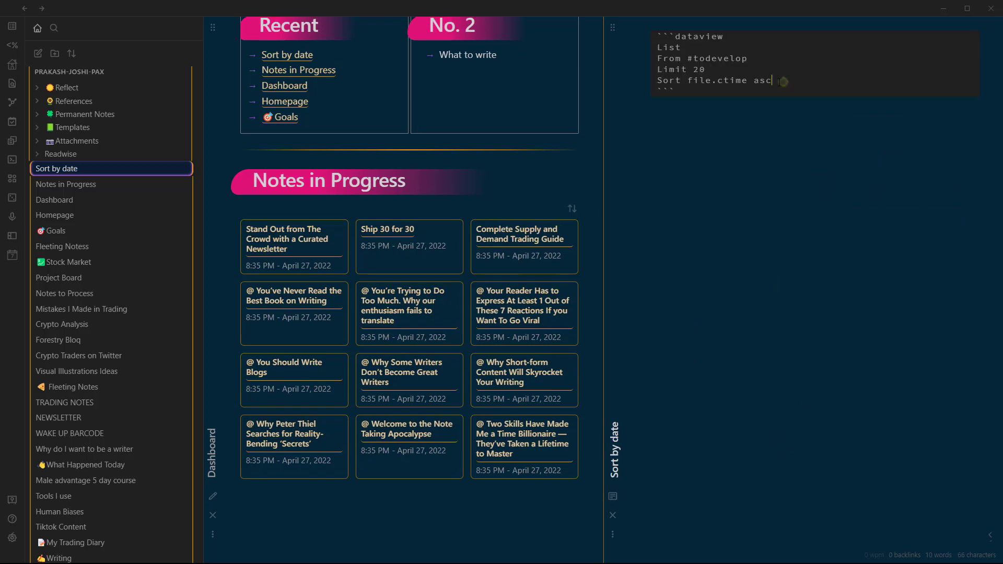
Step: Replace List with Table file.ctime as "created" in the query
{"action": "double_click", "coordinate": [664, 48]}
{"action": "key", "text": "BackSpace"}
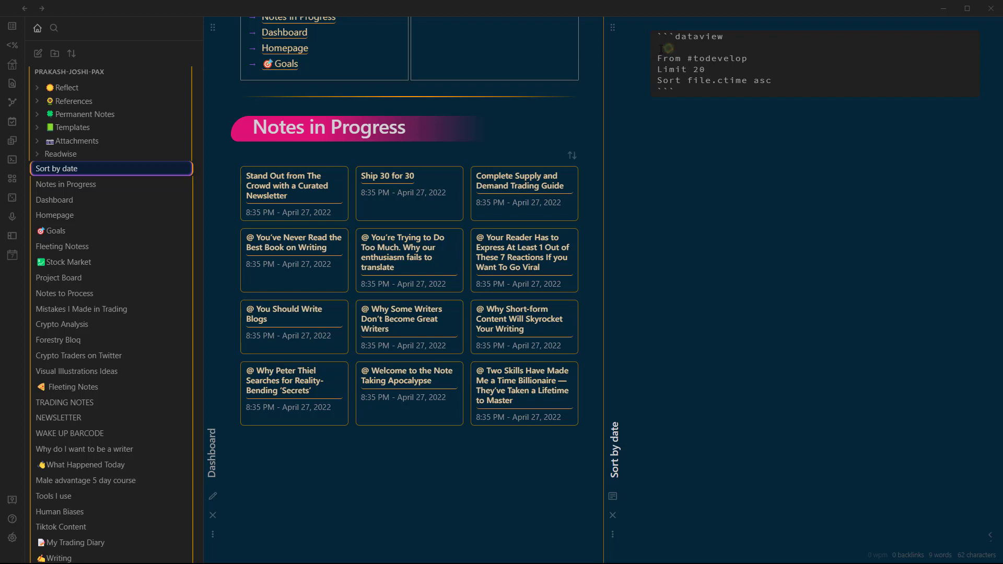
{"action": "type", "text": "Table "}
{"action": "type", "text": "ctime"}
{"action": "key", "text": "BackSpace"}
{"action": "key", "text": "BackSpace"}
{"action": "key", "text": "BackSpace"}
{"action": "key", "text": "BackSpace"}
{"action": "key", "text": "BackSpace"}
{"action": "type", "text": "file.ctime as \"created"}
Step: Change the Table column field from file.ctime to file.mtime
{"action": "left_click_drag", "start_coordinate": [723, 47], "coordinate": [762, 44]}
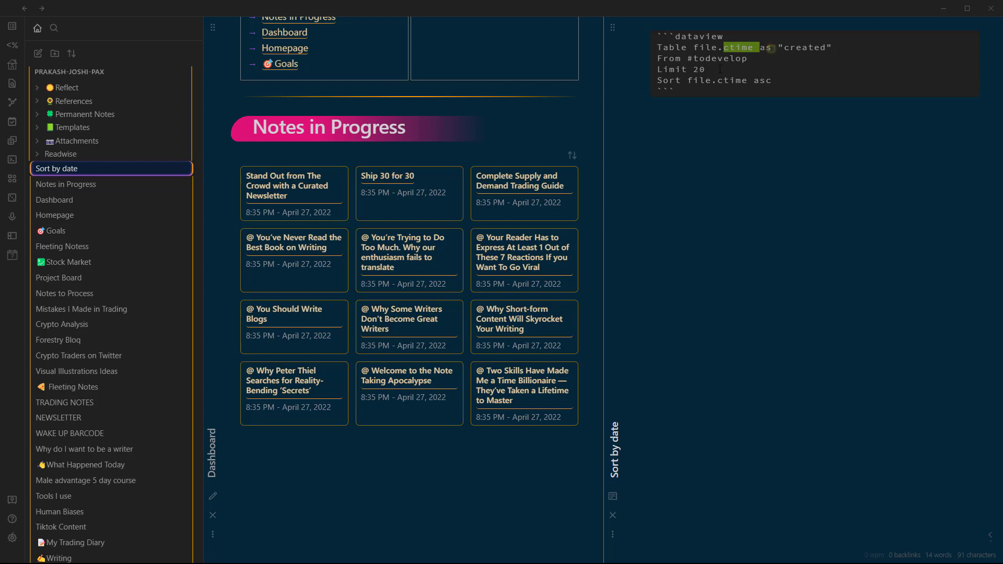
{"action": "left_click", "coordinate": [731, 48]}
{"action": "key", "text": "BackSpace"}
{"action": "type", "text": "m"}
{"action": "left_click_drag", "start_coordinate": [724, 48], "coordinate": [823, 49]}
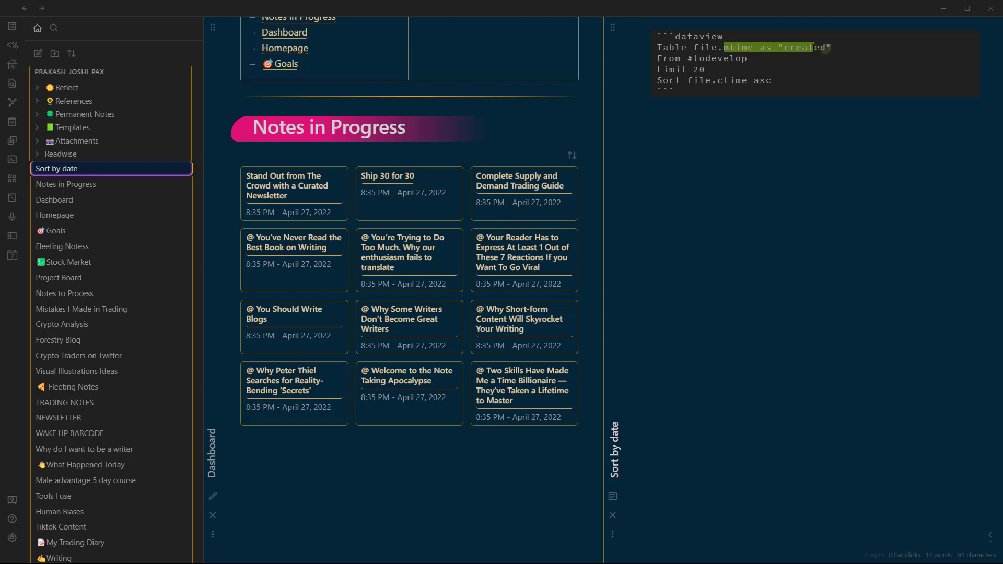
{"action": "left_click", "coordinate": [765, 59]}
{"action": "double_click", "coordinate": [824, 47]}
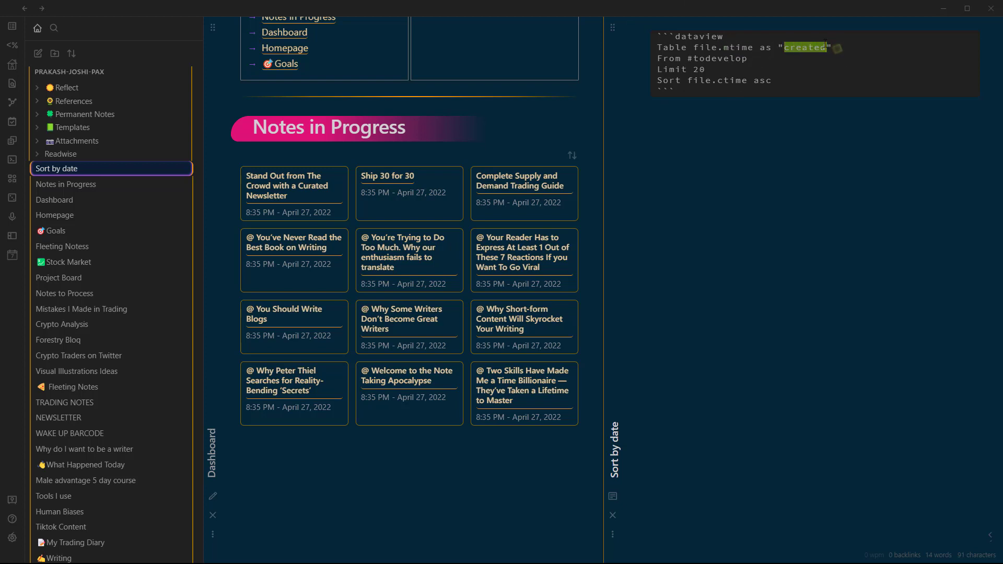
{"action": "key", "text": "shift+Left"}
Step: Change the Sort line to sort by file.mtime asc
{"action": "left_click", "coordinate": [722, 81]}
{"action": "type", "text": "m"}
{"action": "mouse_move", "coordinate": [721, 80]}
{"action": "left_mouse_down"}
{"action": "mouse_move", "coordinate": [777, 82]}
{"action": "mouse_move", "coordinate": [734, 81]}
{"action": "left_mouse_up"}
{"action": "left_click", "coordinate": [777, 82]}
{"action": "left_click", "coordinate": [778, 81]}
Step: Render the Sort by date table and inspect the Dashboard note's cssClasses frontmatter
{"action": "key", "text": "ctrl+e"}
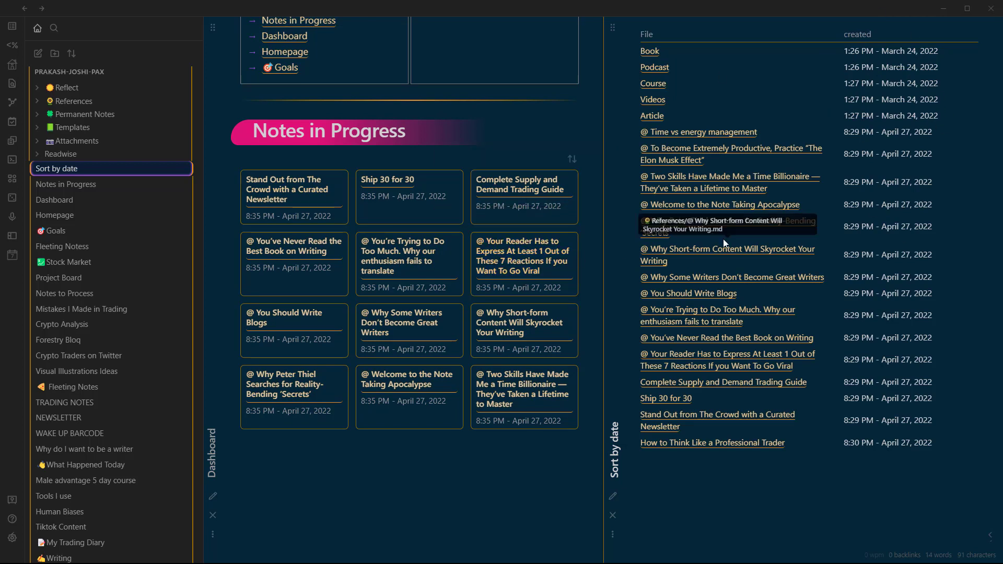
{"action": "scroll", "coordinate": [387, 135], "scroll_direction": "up", "scroll_amount": 8}
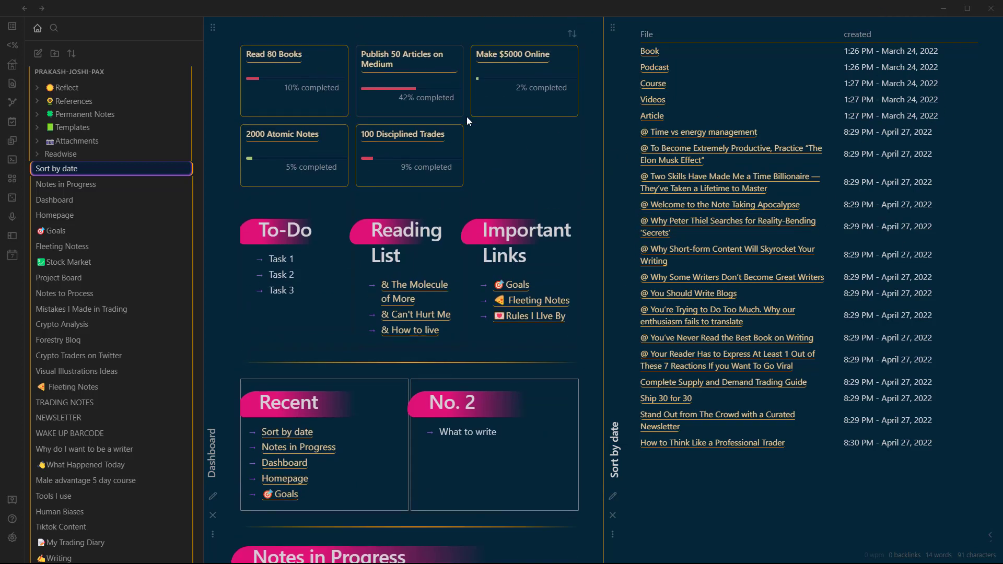
{"action": "left_click", "coordinate": [524, 130]}
{"action": "key", "text": "ctrl+e"}
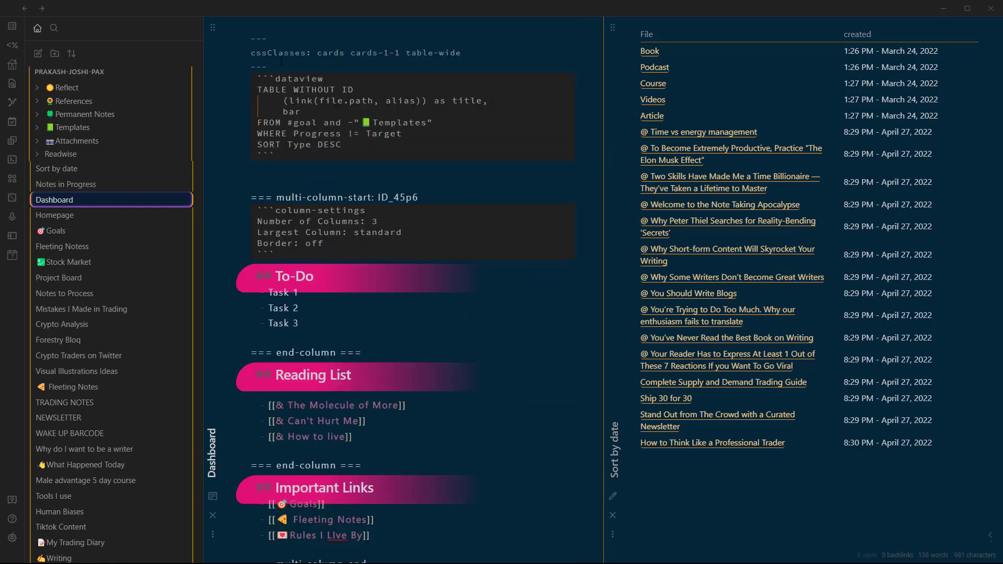
{"action": "left_click_drag", "start_coordinate": [272, 53], "coordinate": [435, 53]}
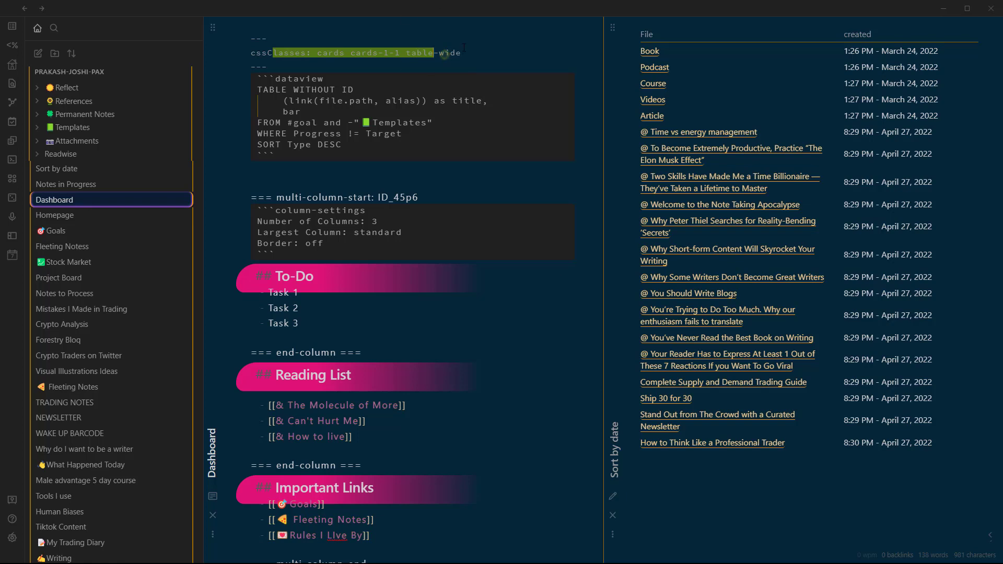
{"action": "left_click", "coordinate": [464, 51]}
Step: Close the Dashboard pane so the Sort by date table fills the window
{"action": "scroll", "coordinate": [495, 248], "scroll_direction": "down", "scroll_amount": 5}
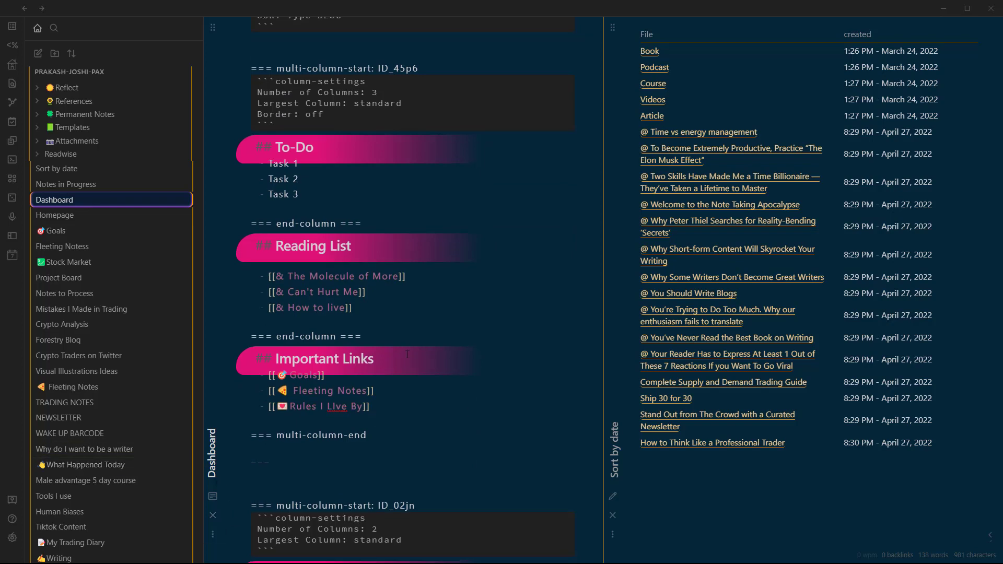
{"action": "scroll", "coordinate": [403, 261], "scroll_direction": "up", "scroll_amount": 5}
{"action": "scroll", "coordinate": [454, 293], "scroll_direction": "down", "scroll_amount": 5}
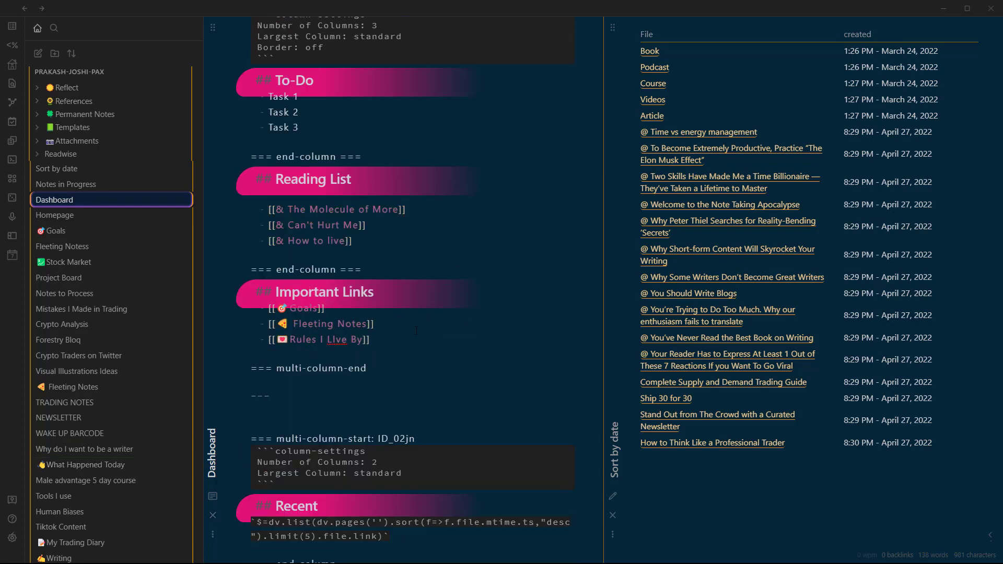
{"action": "left_click", "coordinate": [213, 516]}
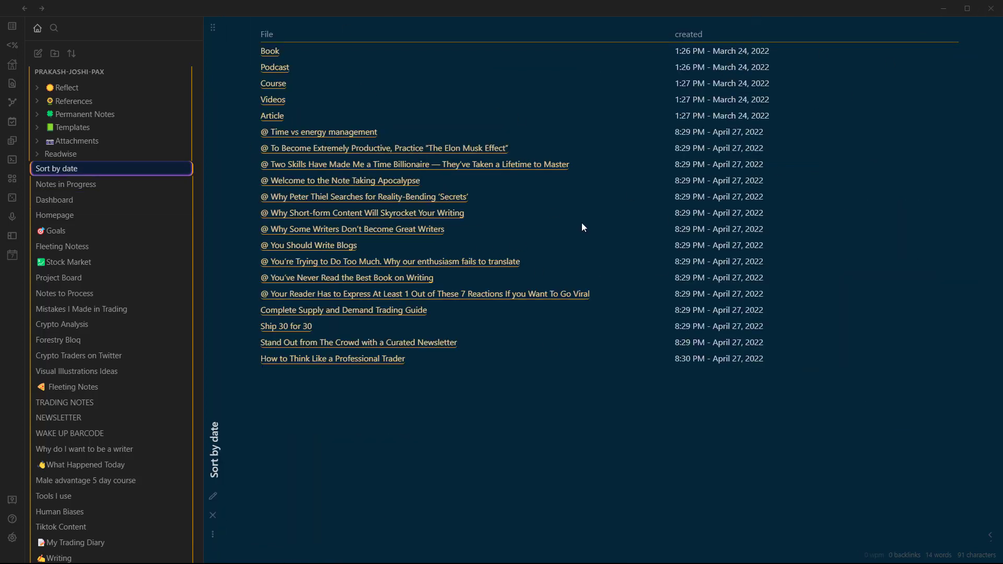
Step: Change the sort from asc to desc so the April 27, 2022 notes appear first
{"action": "key", "text": "ctrl+e"}
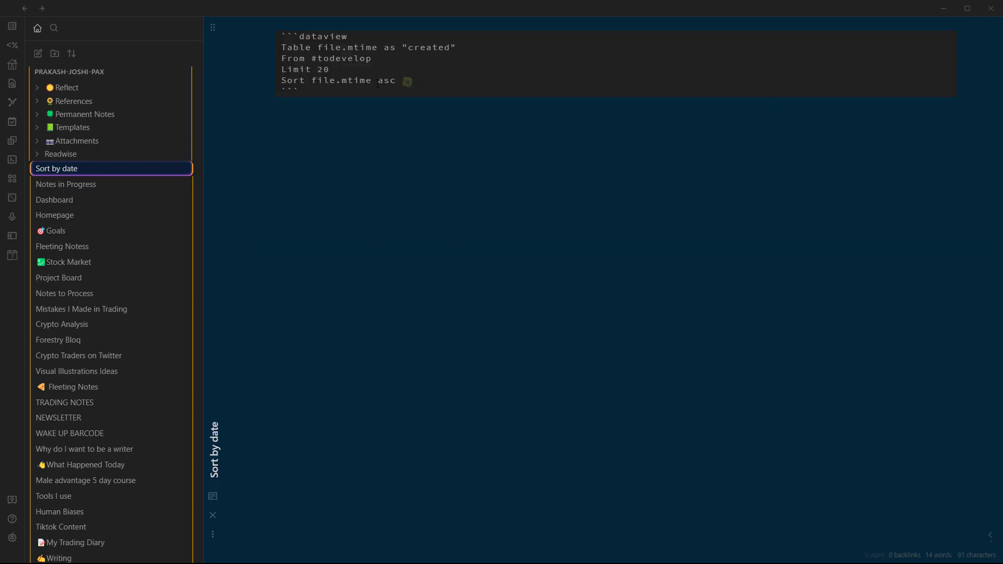
{"action": "left_click_drag", "start_coordinate": [378, 84], "coordinate": [424, 84]}
{"action": "type", "text": "desc"}
{"action": "key", "text": "ctrl+e"}
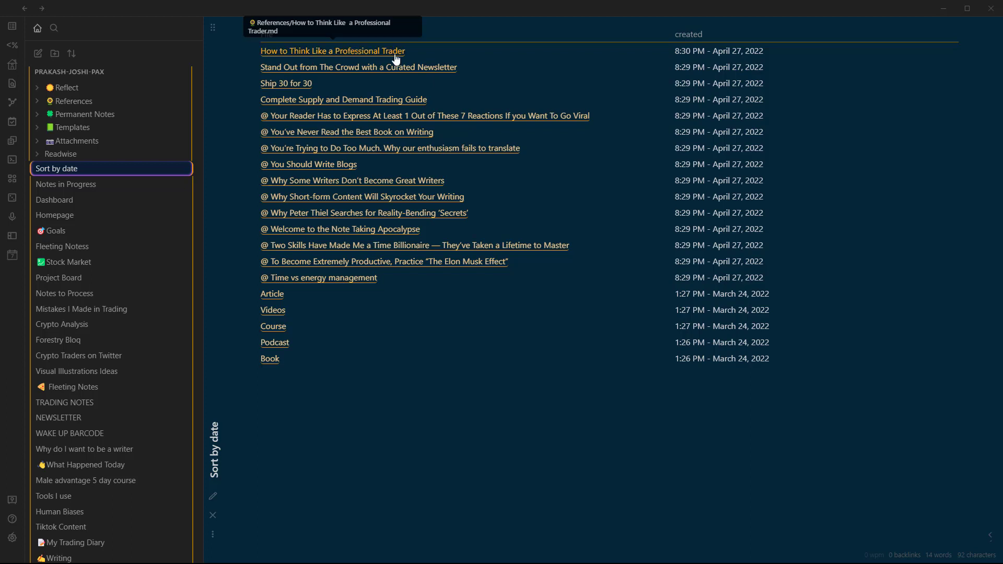
{"action": "left_click_drag", "start_coordinate": [724, 164], "coordinate": [759, 393]}
{"action": "key", "text": "ctrl+e"}
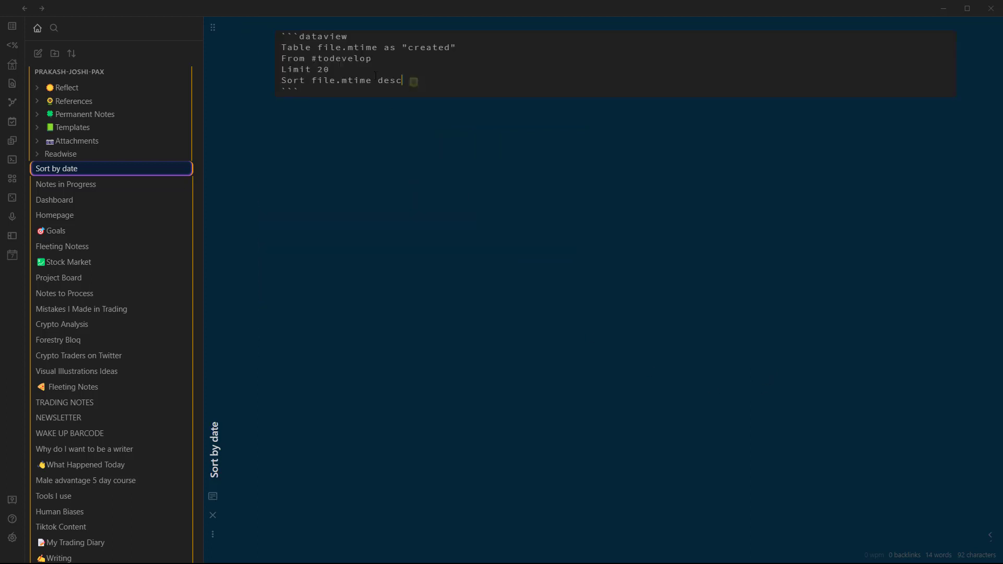
Step: Delete the From #todevelop line so Dashboard, Homepage and Fleeting Notess top the table
{"action": "left_click_drag", "start_coordinate": [312, 58], "coordinate": [400, 56]}
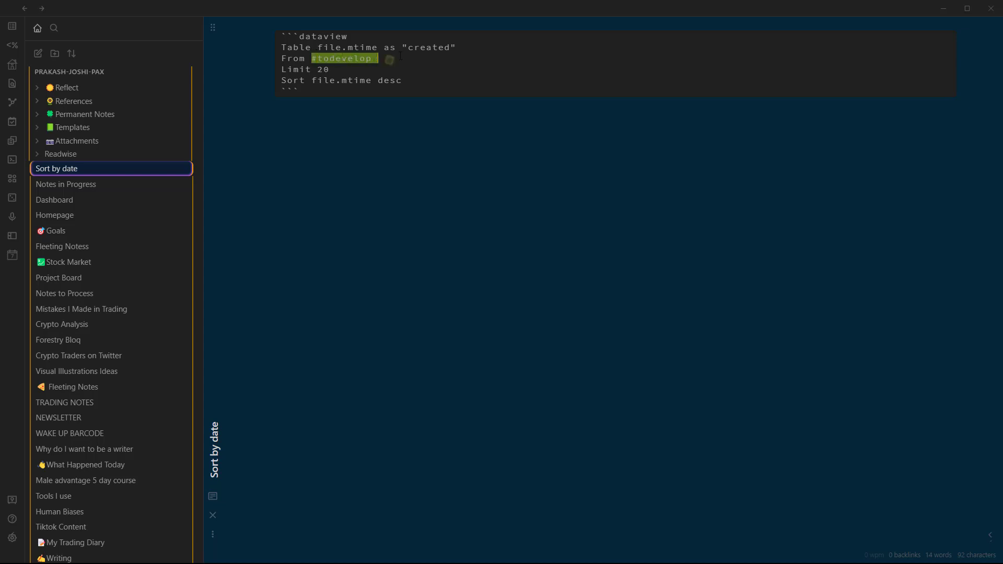
{"action": "key", "text": "BackSpace"}
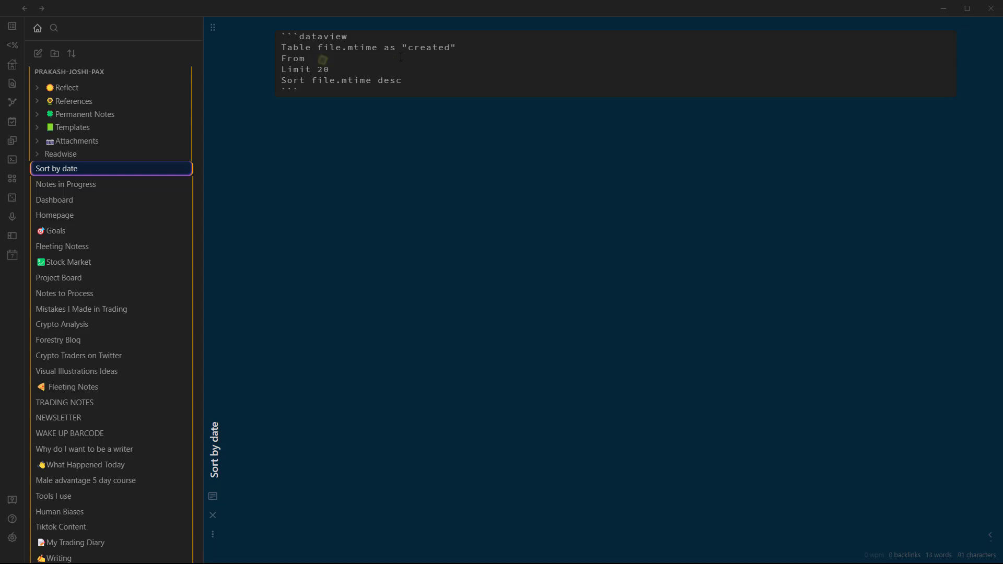
{"action": "key", "text": "ctrl+e"}
{"action": "key", "text": "ctrl+e"}
{"action": "left_click_drag", "start_coordinate": [322, 57], "coordinate": [276, 55]}
{"action": "key", "text": "BackSpace"}
{"action": "key", "text": "BackSpace"}
{"action": "key", "text": "ctrl+e"}
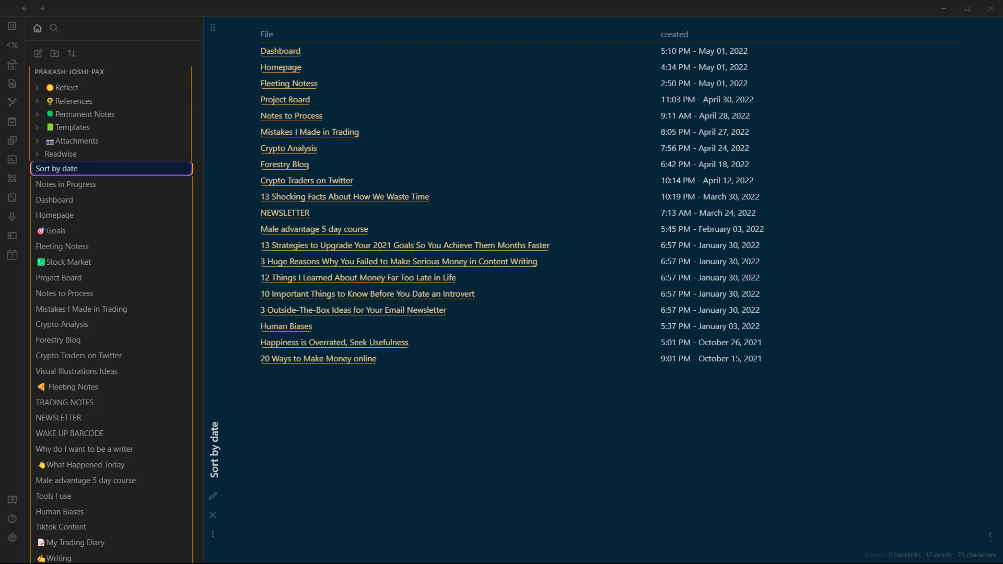
{"action": "key", "text": "ctrl+e"}
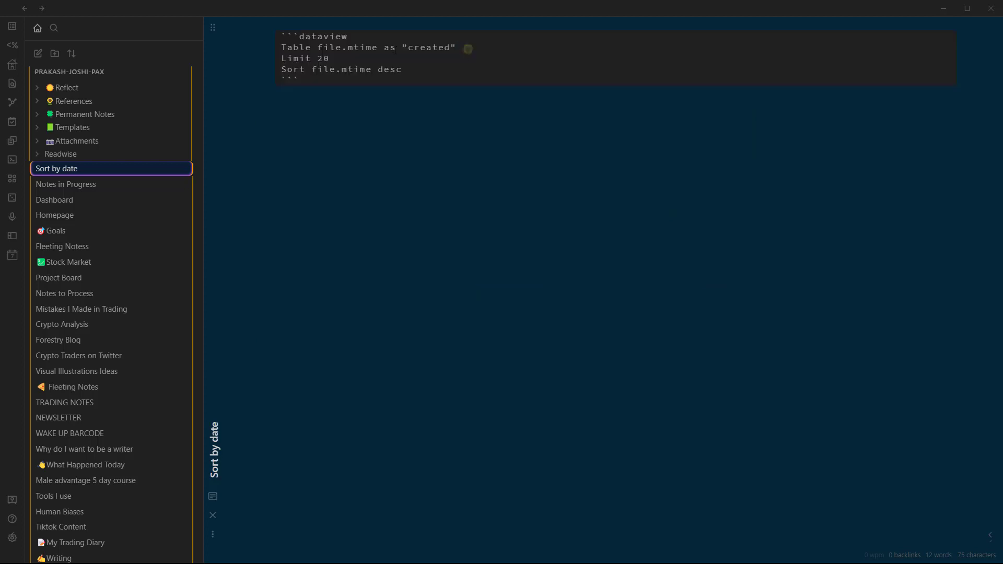
{"action": "key", "text": "ctrl+e"}
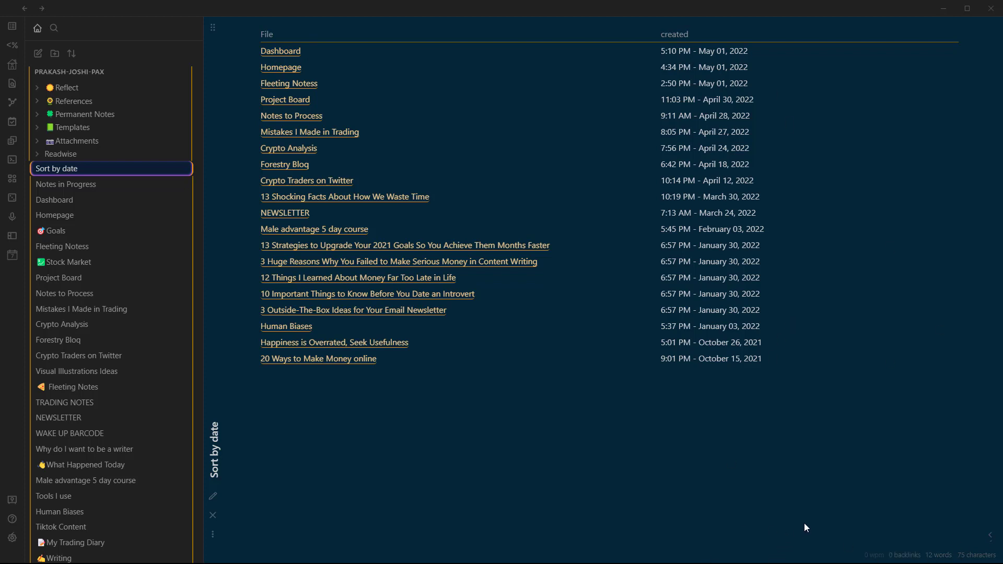
Step: Dismiss the start menu and return to the query source ending 'Sort file.mtime desc'
{"action": "key", "text": "super"}
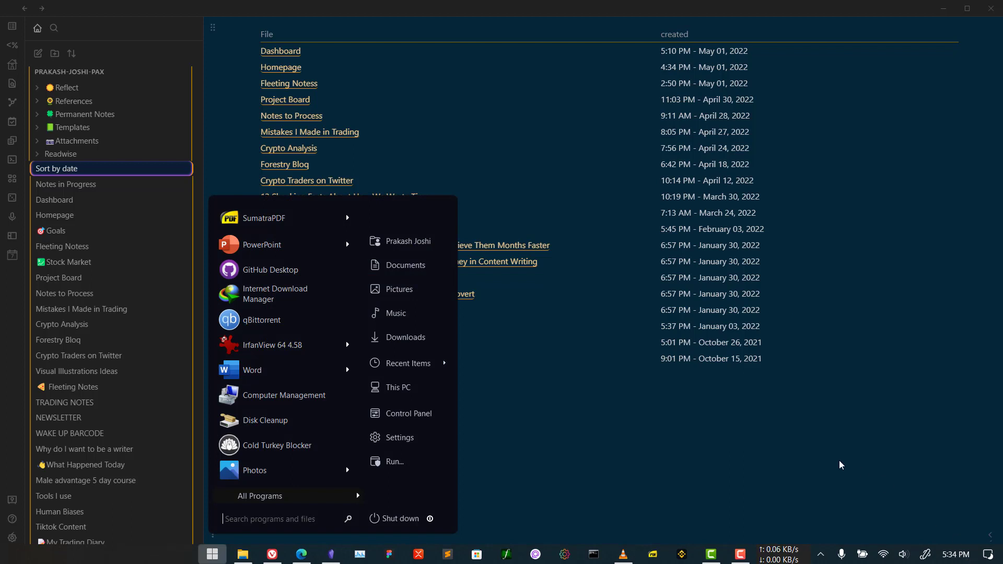
{"action": "left_click", "coordinate": [775, 379]}
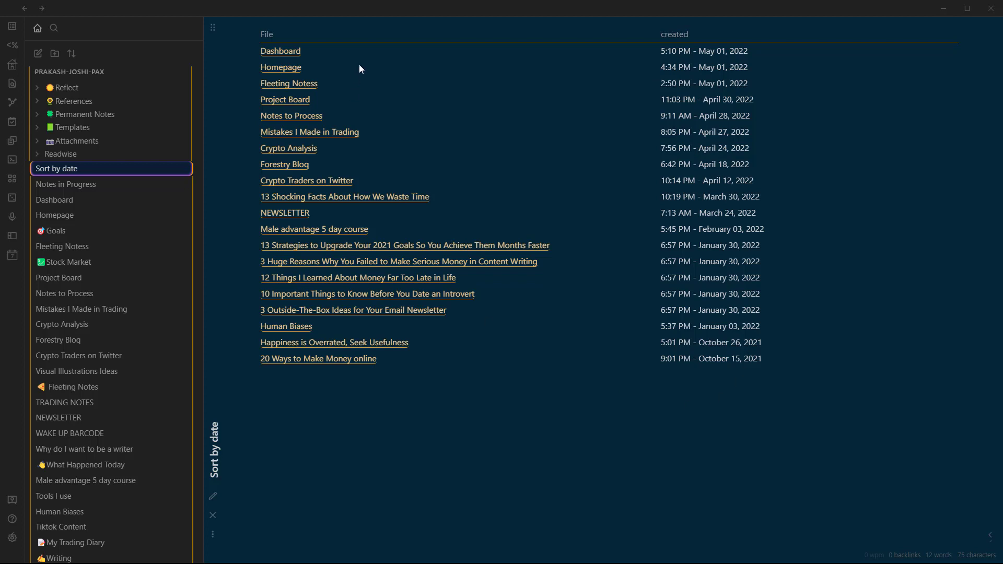
{"action": "key", "text": "ctrl+e"}
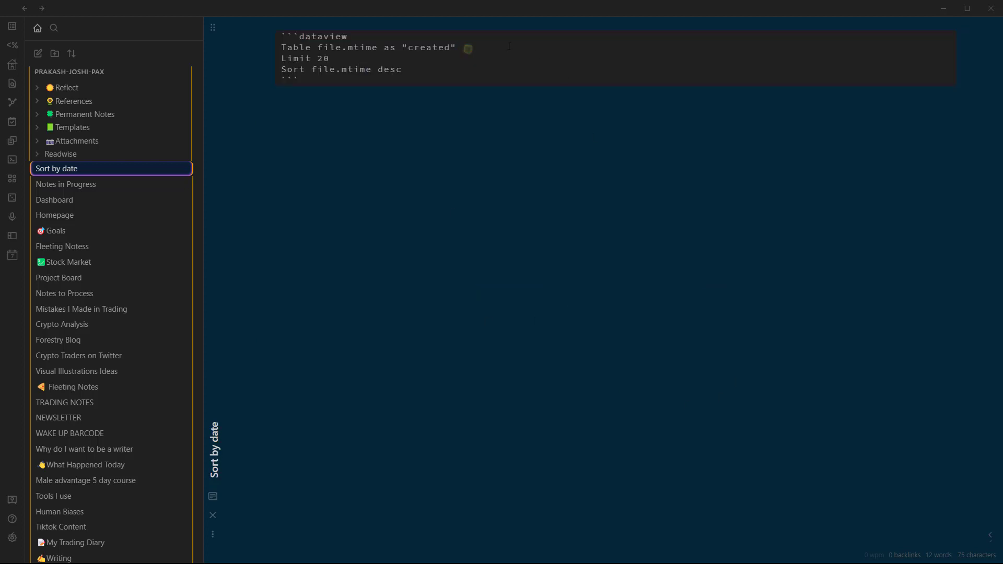
{"action": "mouse_move", "coordinate": [402, 70]}
{"action": "left_mouse_down"}
{"action": "mouse_move", "coordinate": [380, 70]}
{"action": "mouse_move", "coordinate": [366, 47]}
{"action": "mouse_move", "coordinate": [372, 69]}
{"action": "mouse_move", "coordinate": [404, 73]}
{"action": "left_mouse_up"}
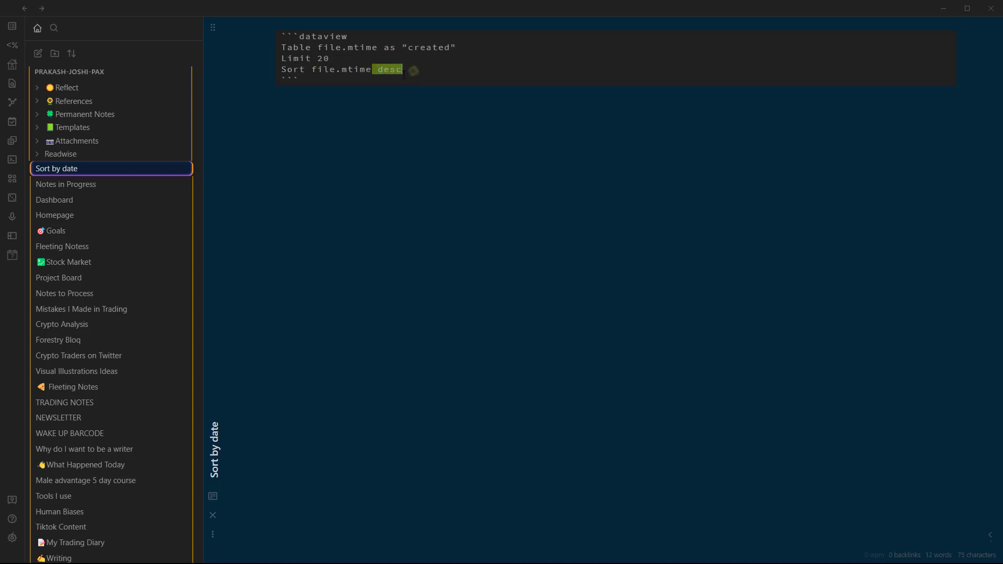
{"action": "left_click", "coordinate": [405, 70]}
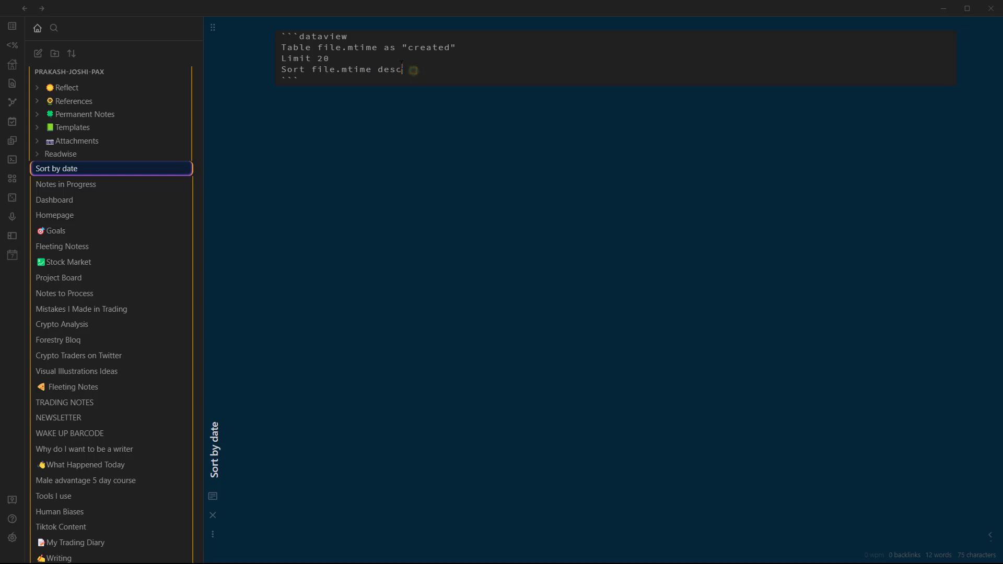